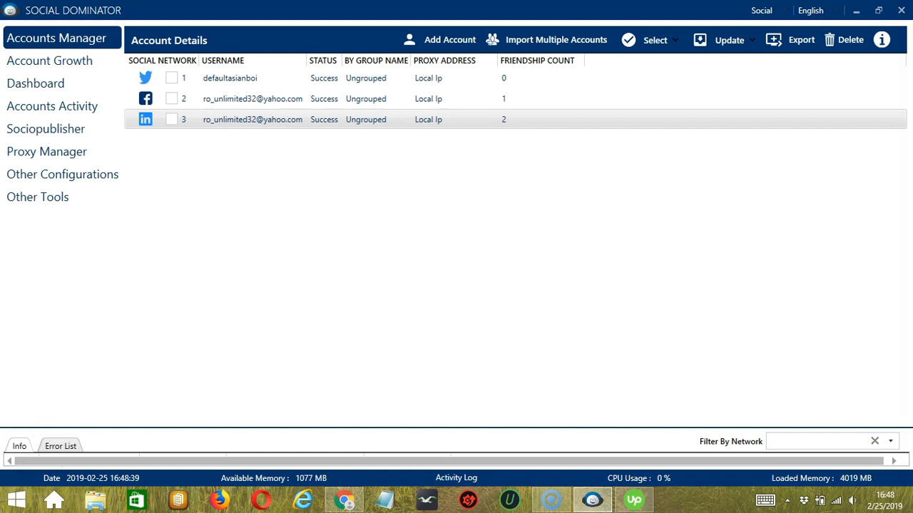
# Open the tools for the LinkedIn account, go to the Remove Connections configuration, and enable By Software as a connection source.
pyautogui.click(61, 155)
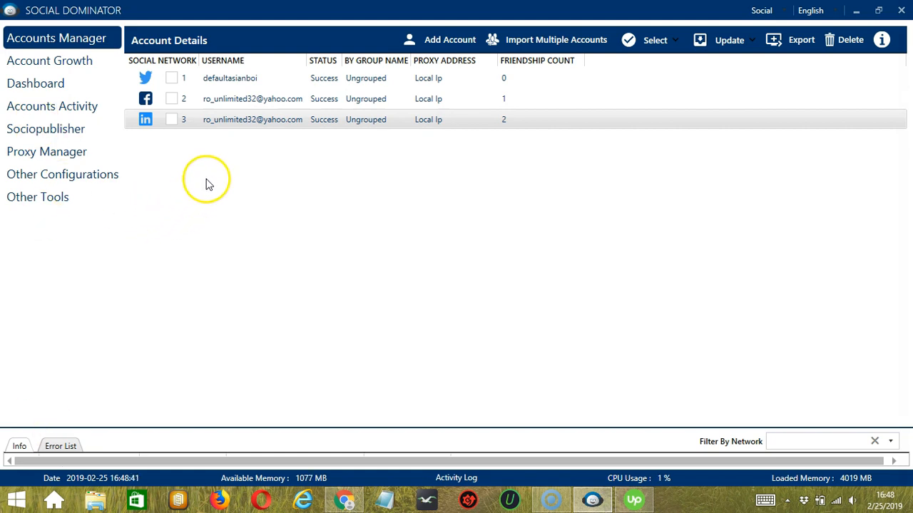
pyautogui.rightClick(208, 122)
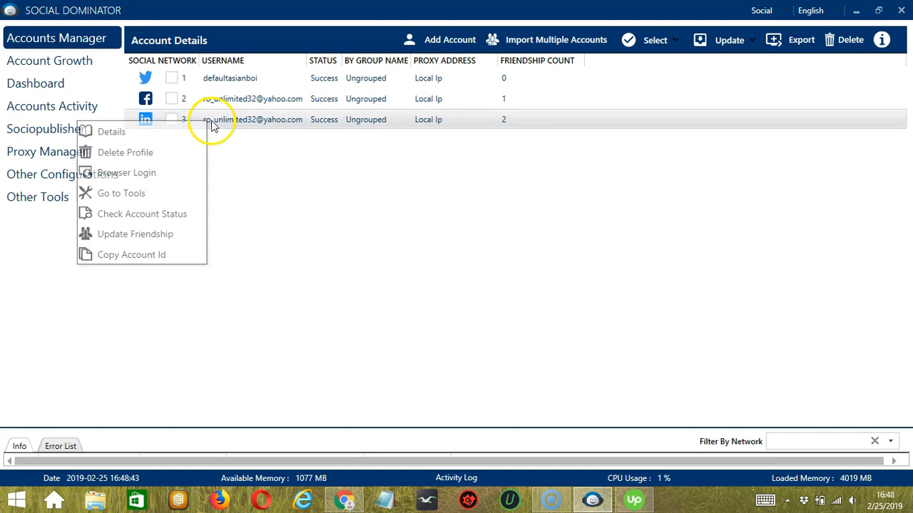
pyautogui.click(154, 192)
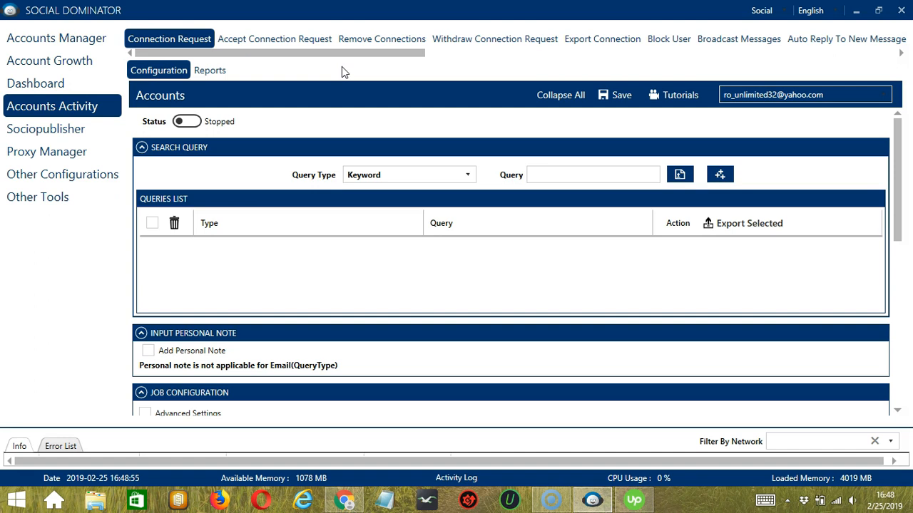
pyautogui.click(387, 41)
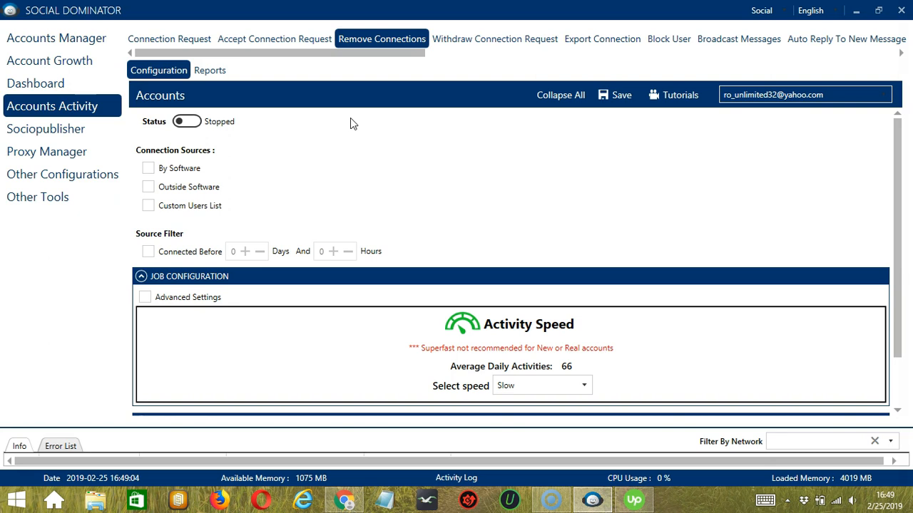
pyautogui.click(345, 124)
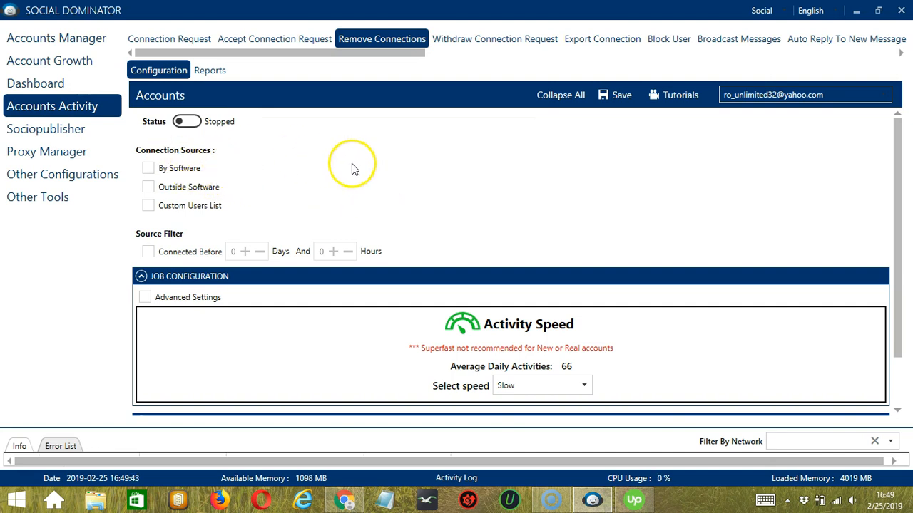
pyautogui.click(184, 169)
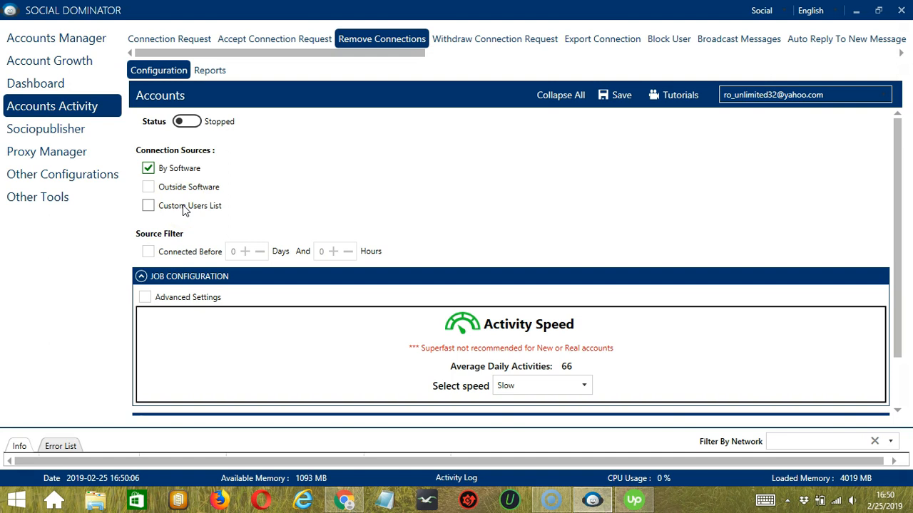
# Try the Custom Users List source with the entry "Profile url", and try importing profile URLs from a text file.
pyautogui.click(147, 206)
pyautogui.click(196, 254)
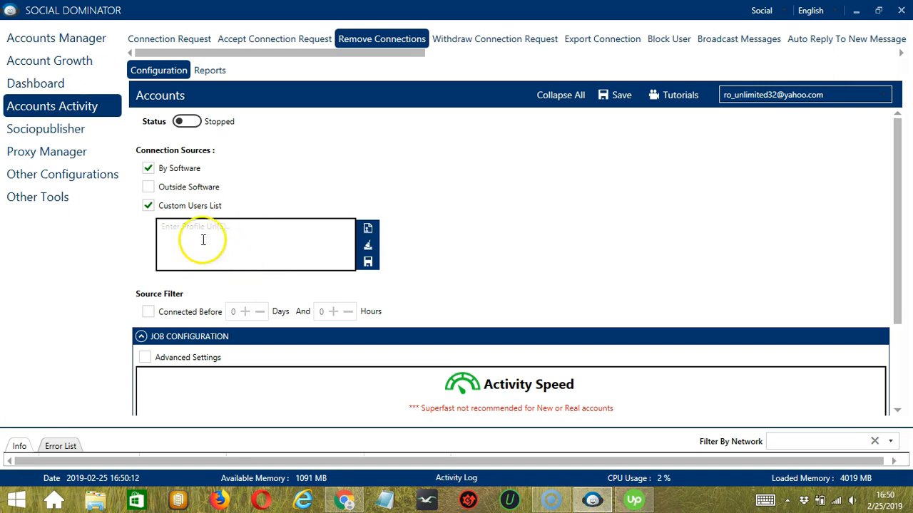
pyautogui.write('Profile url')
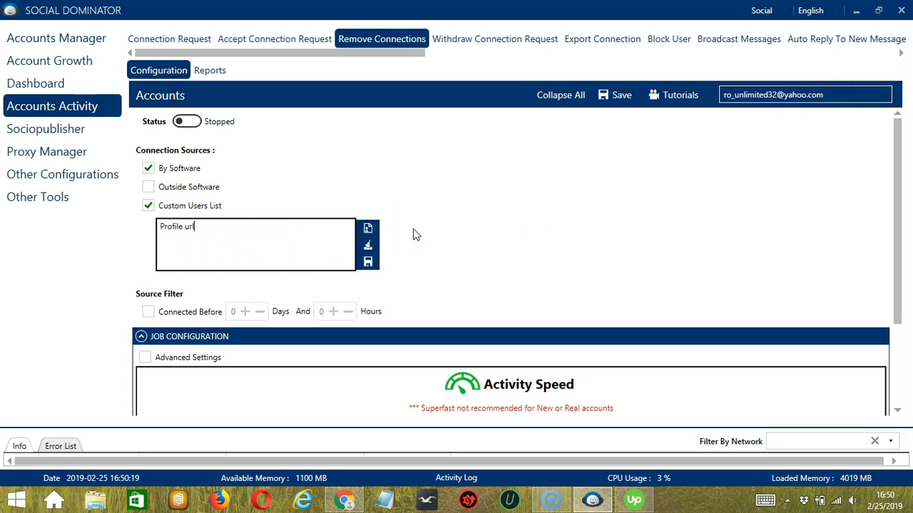
pyautogui.click(368, 245)
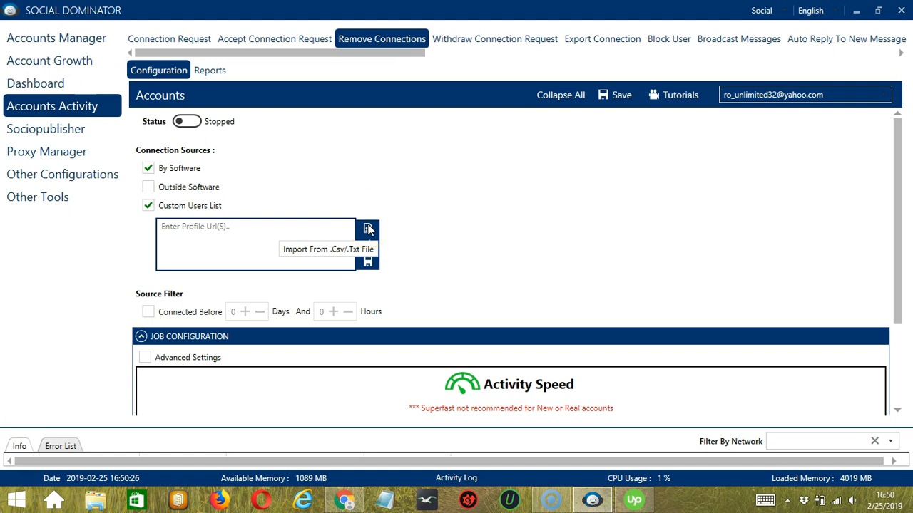
pyautogui.click(368, 229)
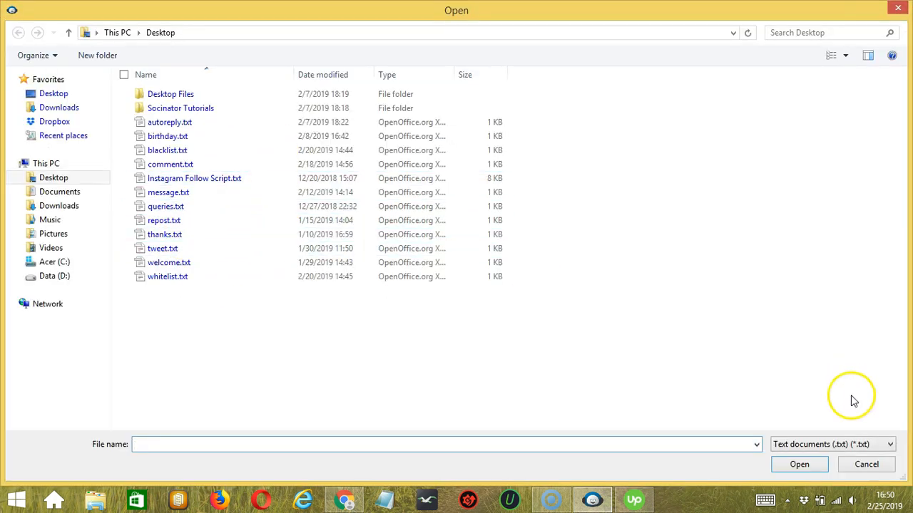
pyautogui.click(867, 464)
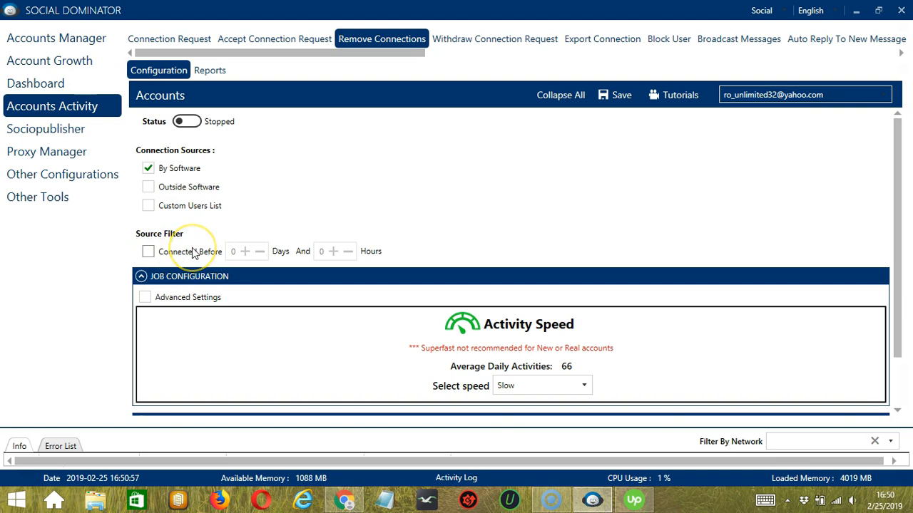
# Enable the Connected Before source filter and set it to 3 days and 1 hour.
pyautogui.click(149, 251)
pyautogui.click(245, 252)
pyautogui.click(245, 252)
pyautogui.click(245, 252)
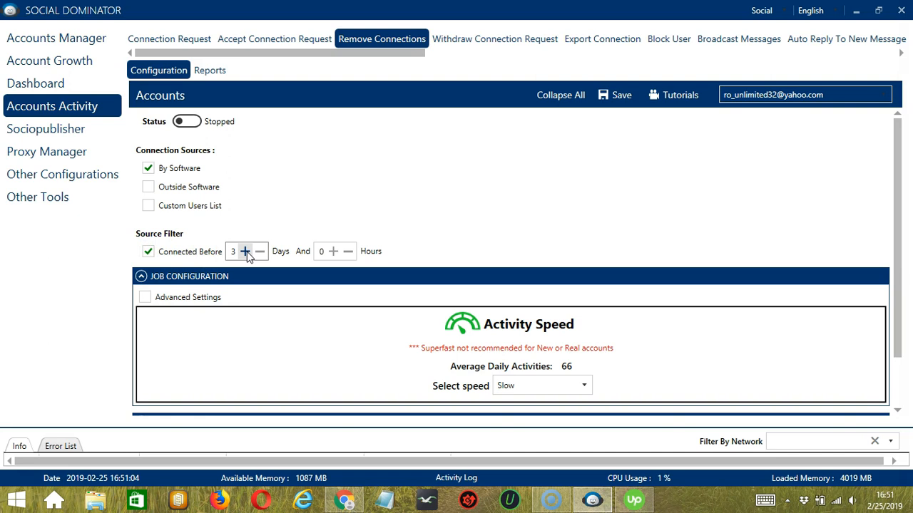
pyautogui.click(333, 251)
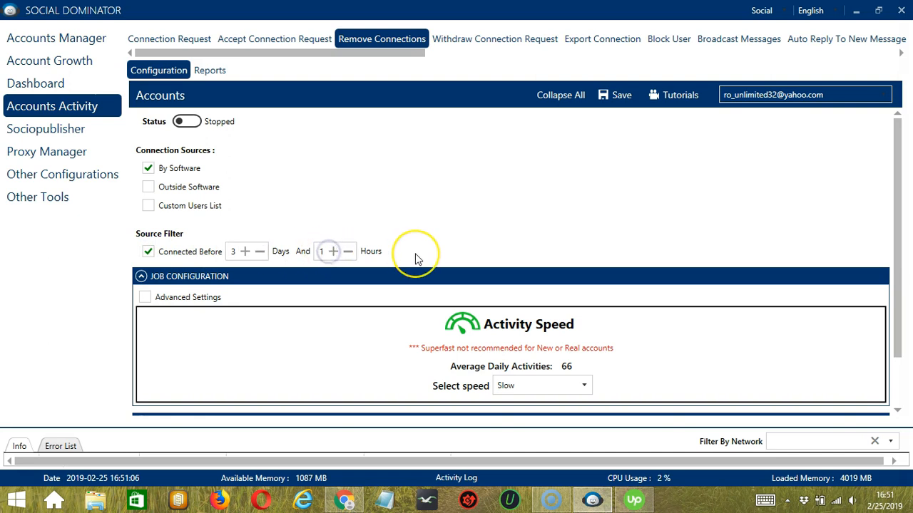
# Try the Medium and Fast activity speeds in the job configuration, and set the speed to Superfast.
pyautogui.scroll(-2, 542, 247)
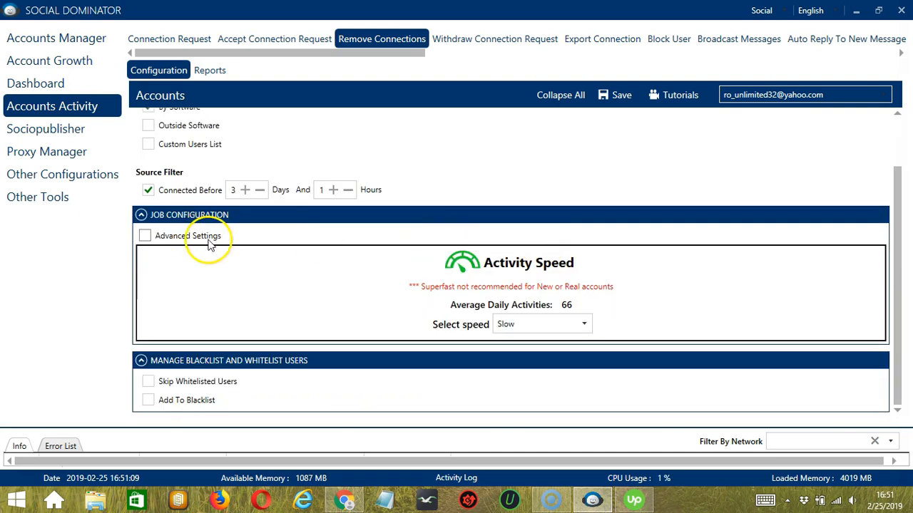
pyautogui.click(303, 265)
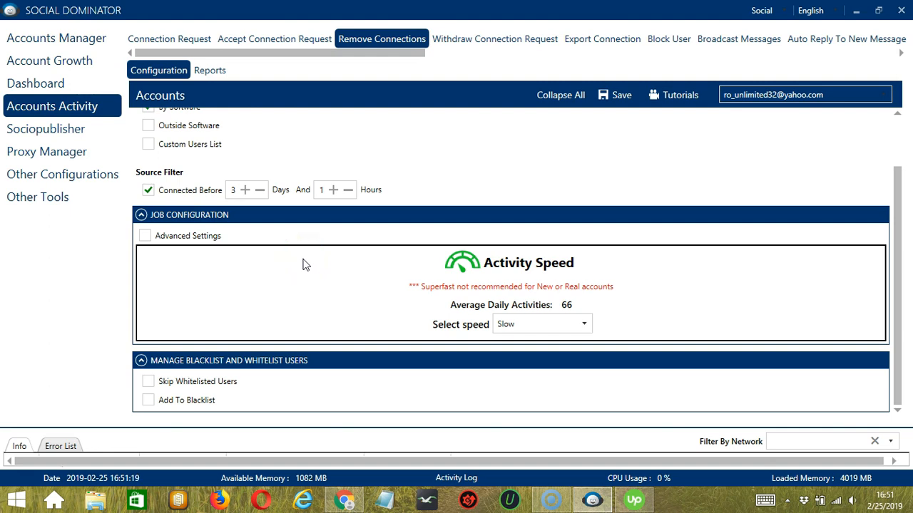
pyautogui.click(587, 326)
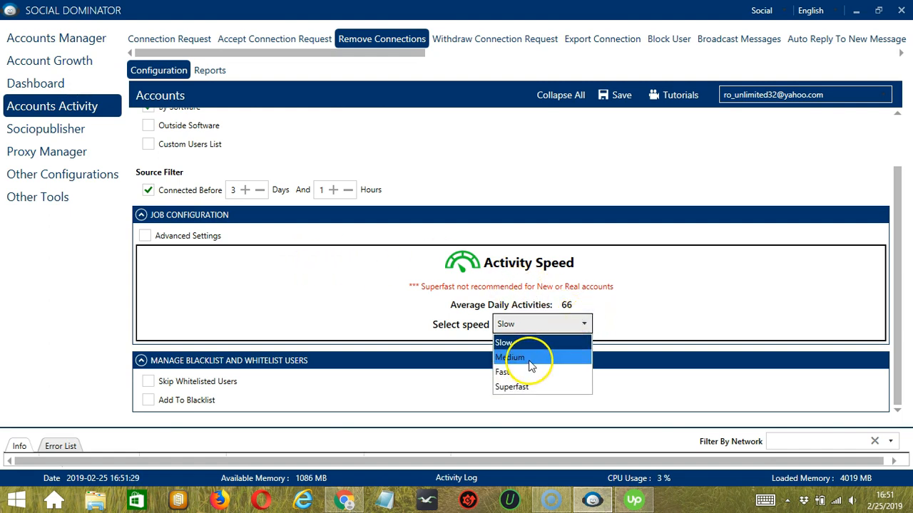
pyautogui.click(529, 361)
pyautogui.click(585, 322)
pyautogui.click(510, 379)
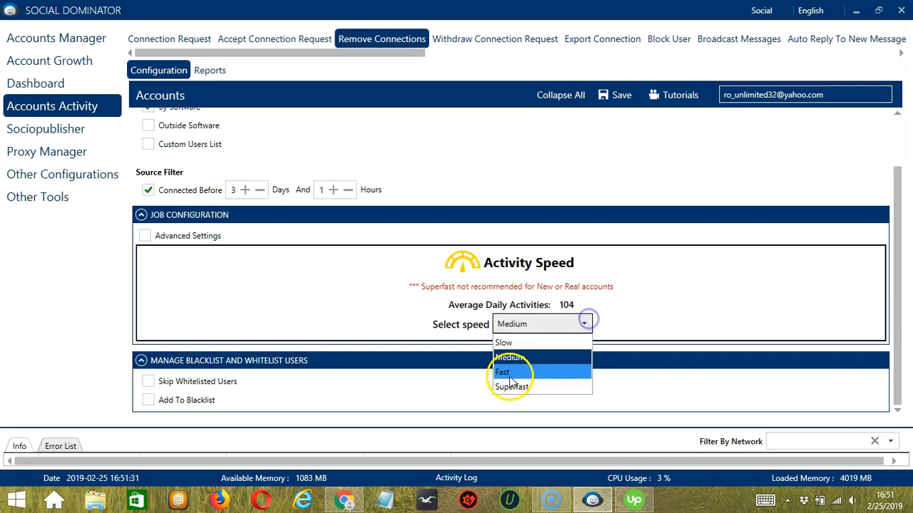
pyautogui.click(585, 322)
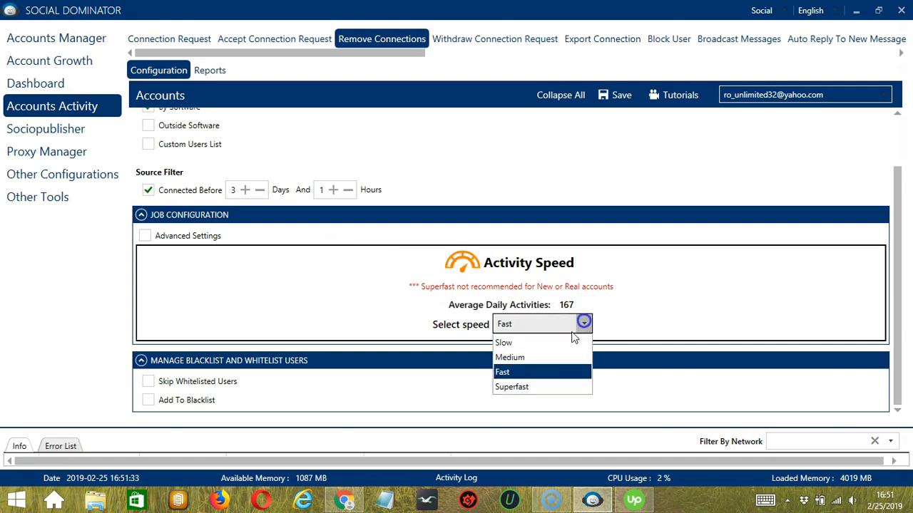
pyautogui.click(508, 388)
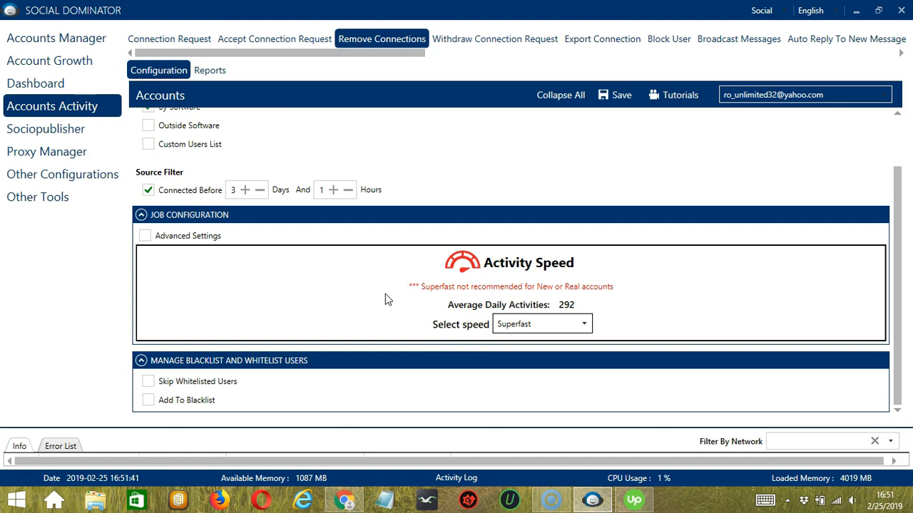
# Enable the job configuration's Advanced Settings and its Increase Each Day With option.
pyautogui.click(146, 238)
pyautogui.scroll(-3, 230, 278)
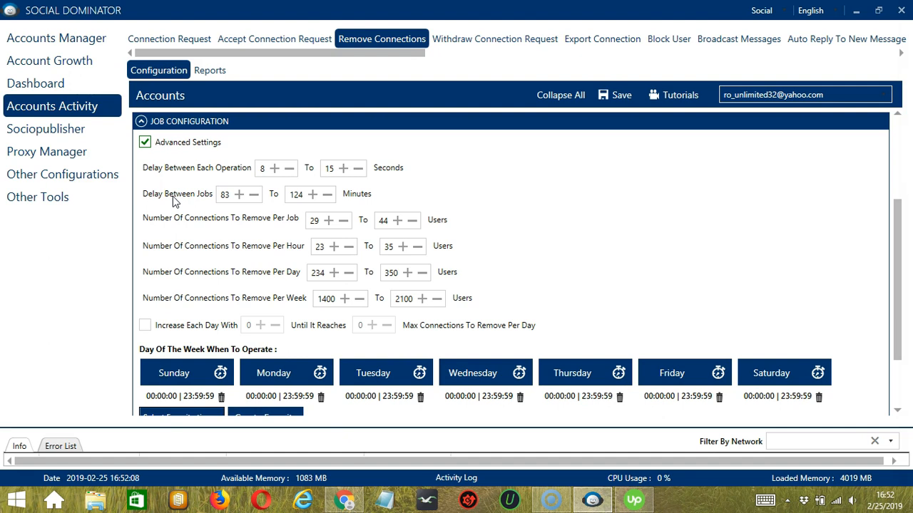
pyautogui.click(211, 228)
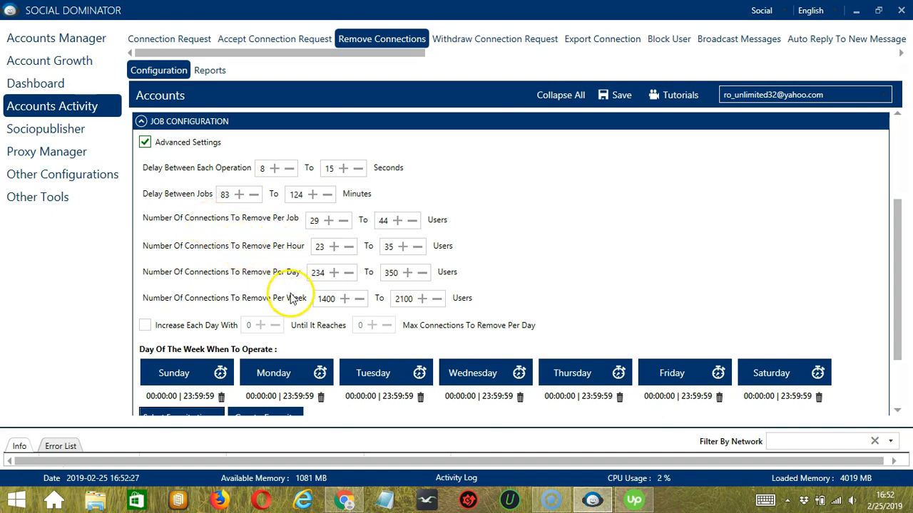
pyautogui.click(145, 325)
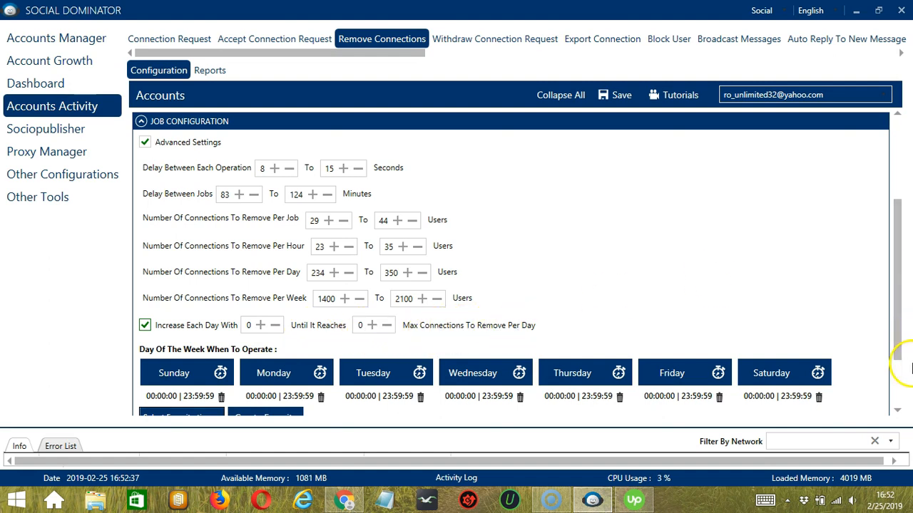
# Replace Monday's operating interval with one from 12:00:00 AM to 1:59:59 AM.
pyautogui.scroll(-3, 896, 340)
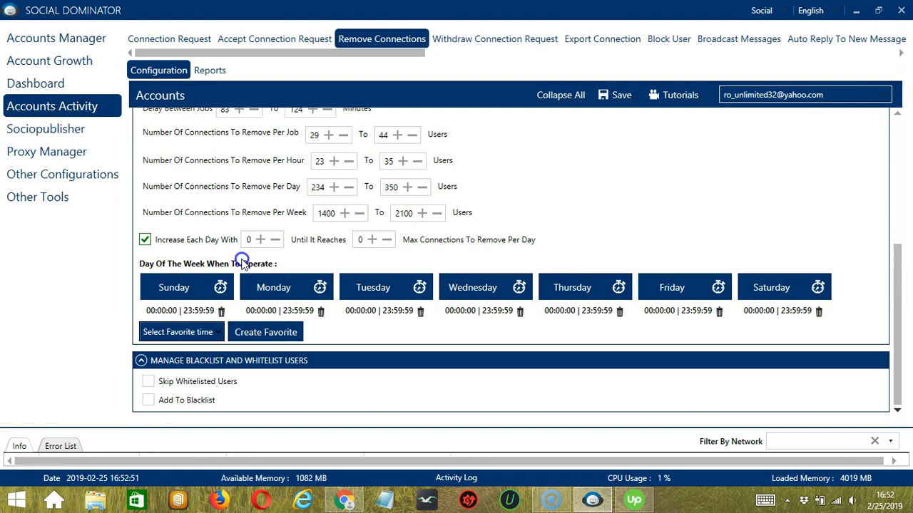
pyautogui.click(287, 267)
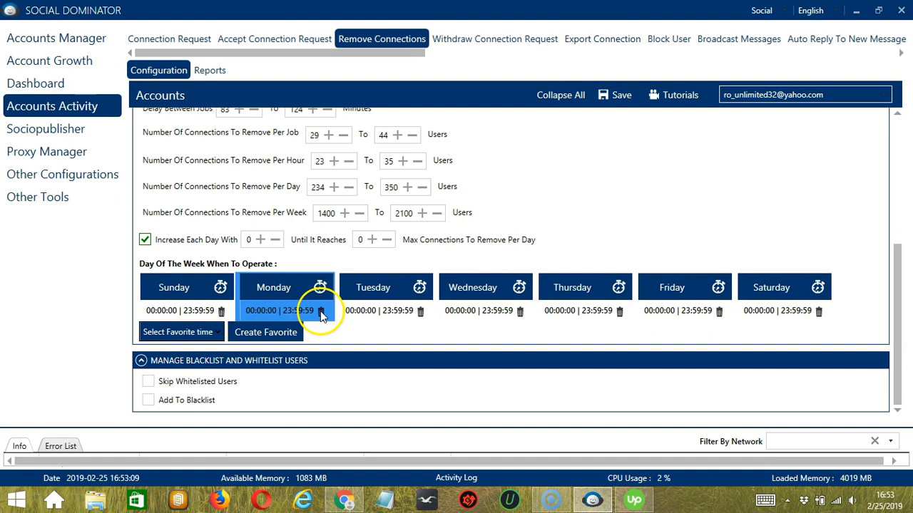
pyautogui.click(320, 312)
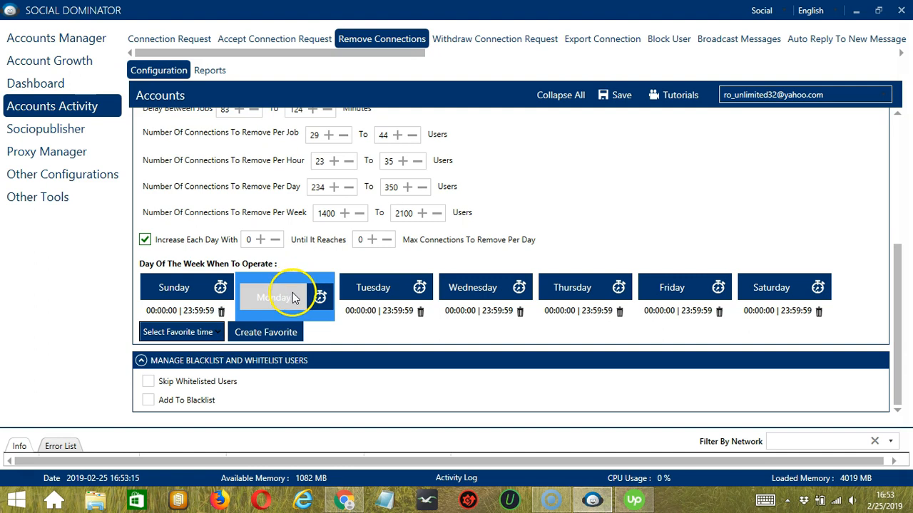
pyautogui.click(296, 300)
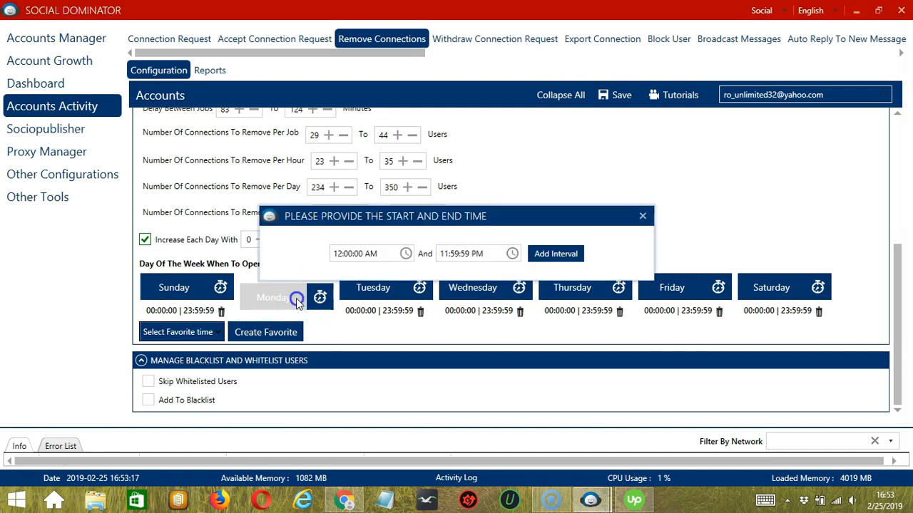
pyautogui.click(445, 253)
pyautogui.click(445, 254)
pyautogui.press('BackSpace')
pyautogui.click(471, 253)
pyautogui.press('BackSpace')
pyautogui.write('A')
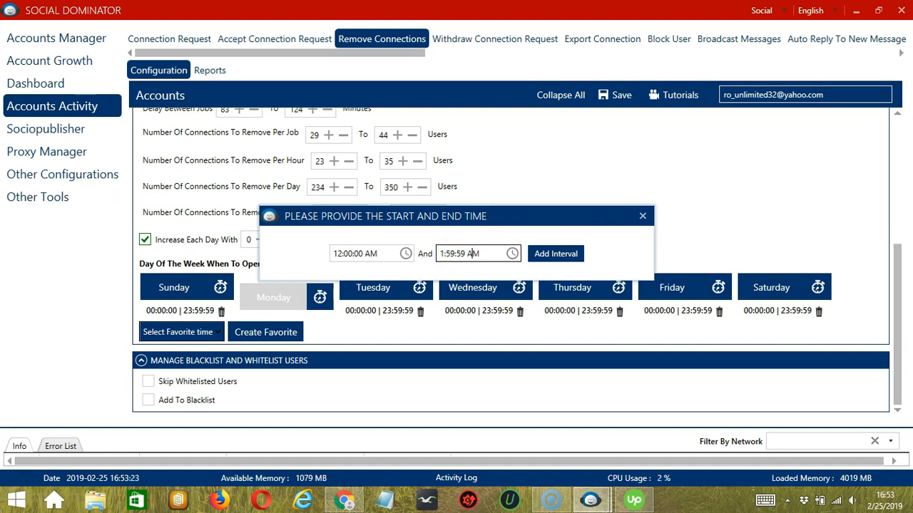
pyautogui.click(555, 254)
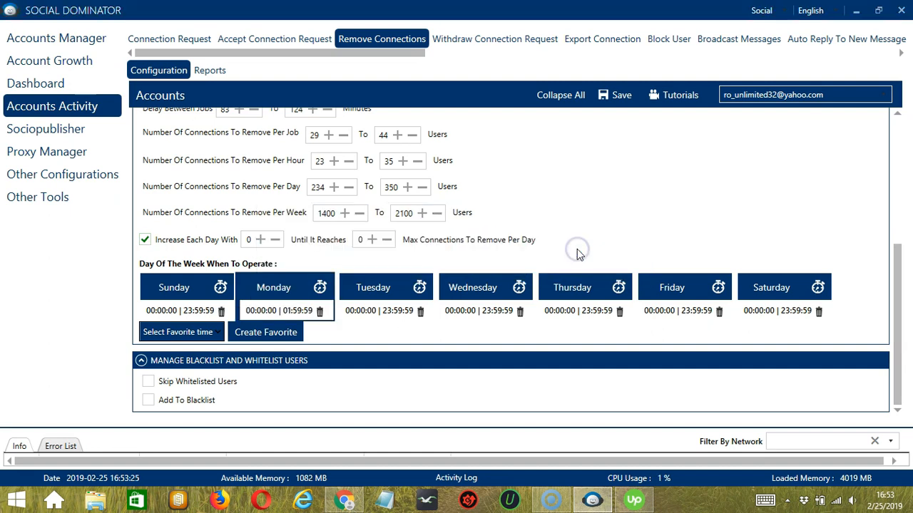
# Add a second Monday operating interval from 2:00:00 AM to 11:59:59 PM.
pyautogui.click(283, 287)
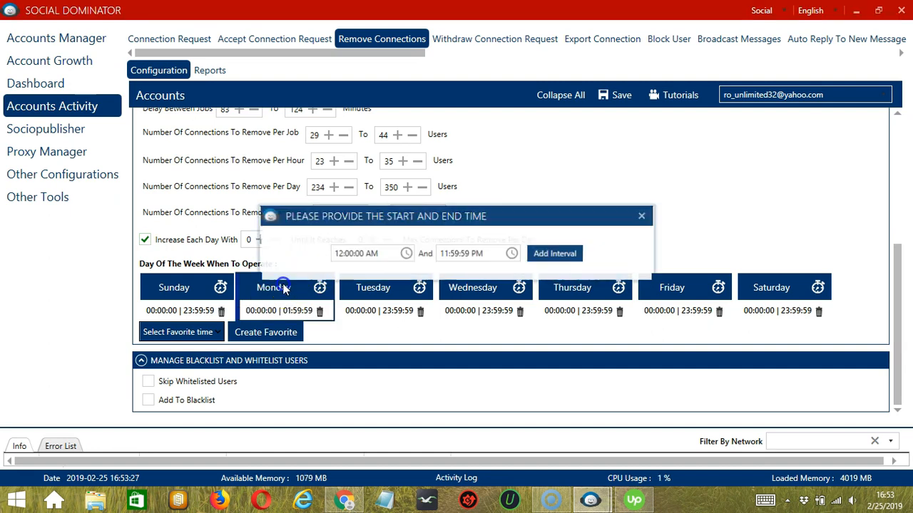
pyautogui.click(337, 254)
pyautogui.write('2')
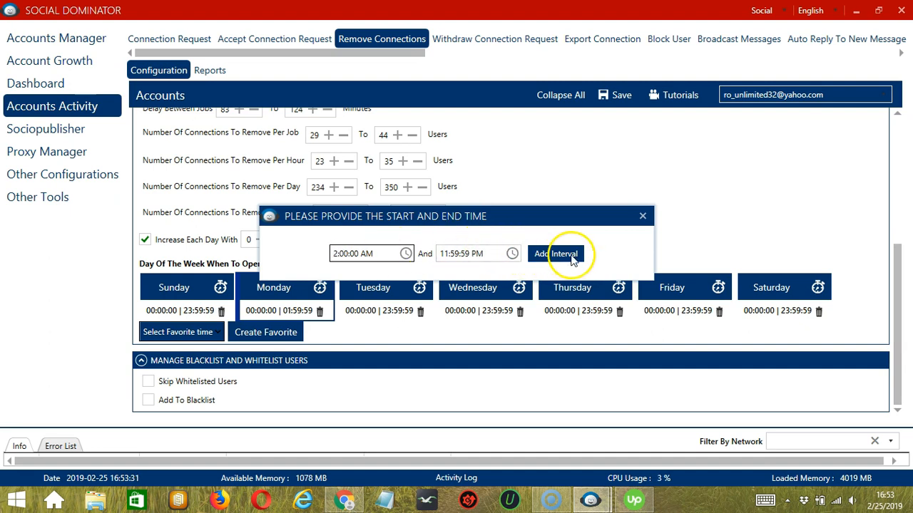
pyautogui.click(557, 255)
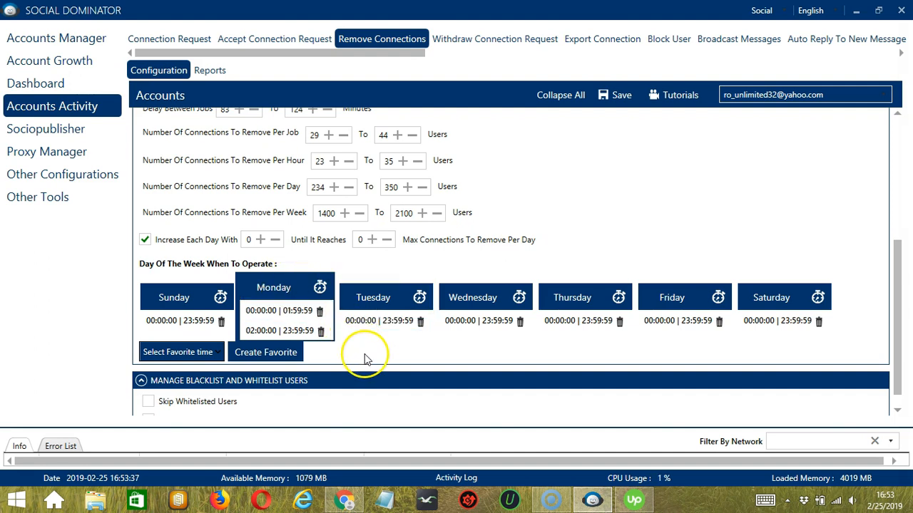
# Save the weekly schedule as a favorite time named "LinkedIn Remove".
pyautogui.click(299, 353)
pyautogui.write('L')
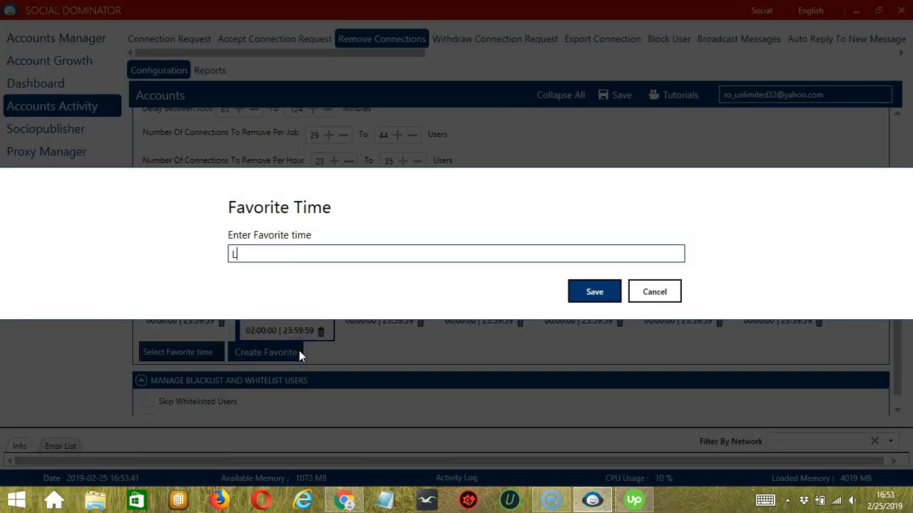
pyautogui.write('inkedIn ')
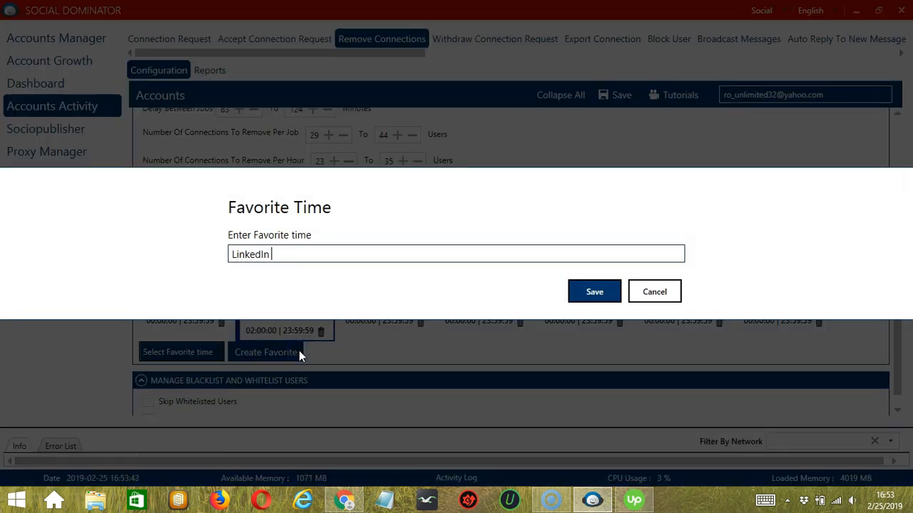
pyautogui.write('Remove')
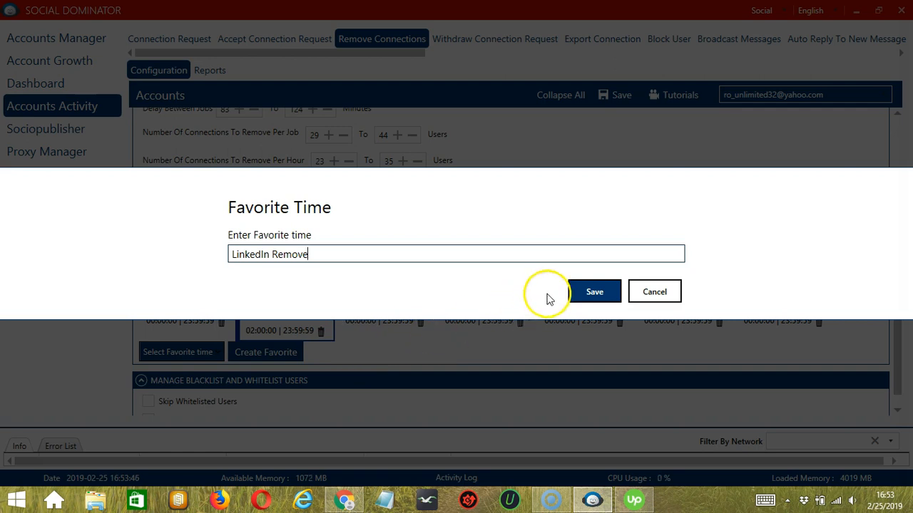
pyautogui.click(589, 291)
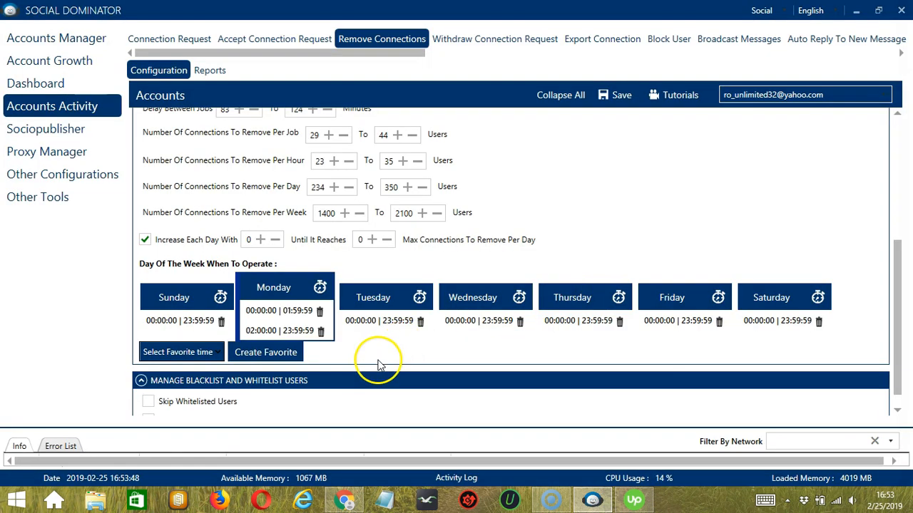
# Apply the saved favorite time "LinkedIn Remove" to the weekly operating schedule.
pyautogui.click(205, 352)
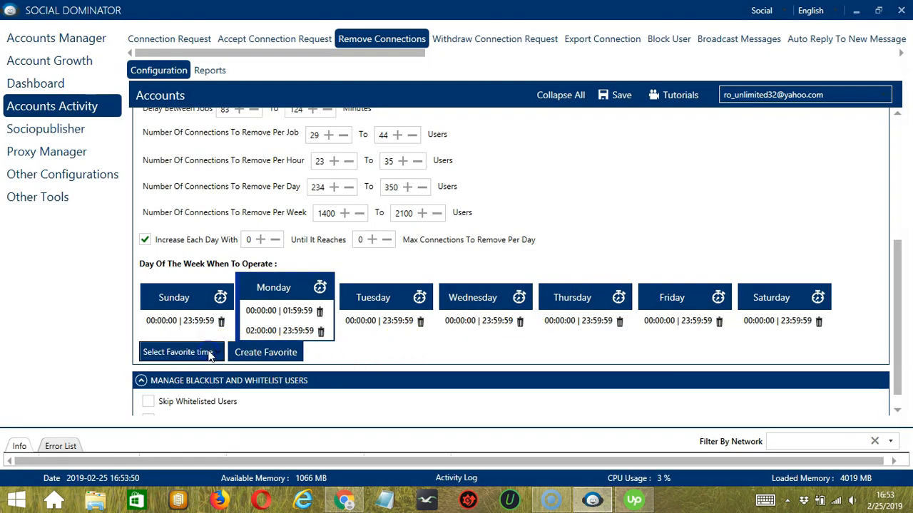
pyautogui.scroll(-5, 116, 214)
pyautogui.scroll(-5, 116, 216)
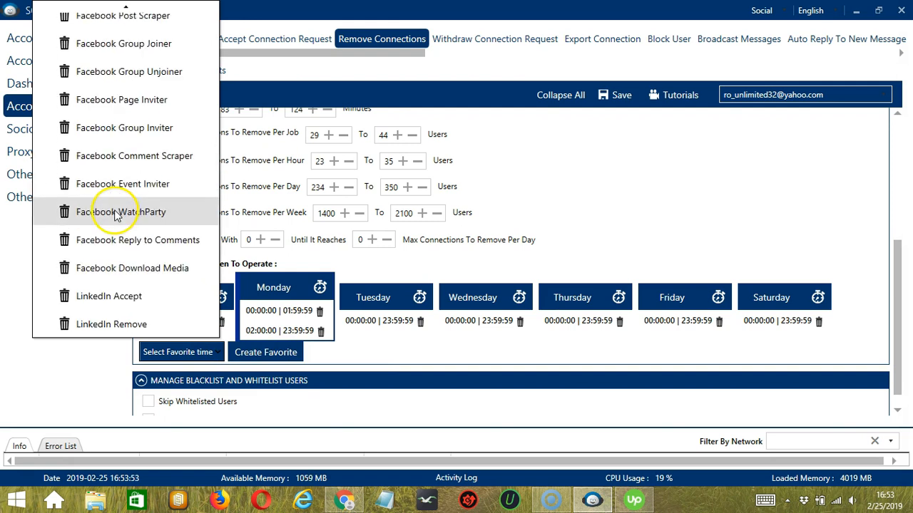
pyautogui.click(163, 325)
# Enable Skip Whitelisted Users and Add To Blacklist in the blacklist and whitelist settings.
pyautogui.click(898, 412)
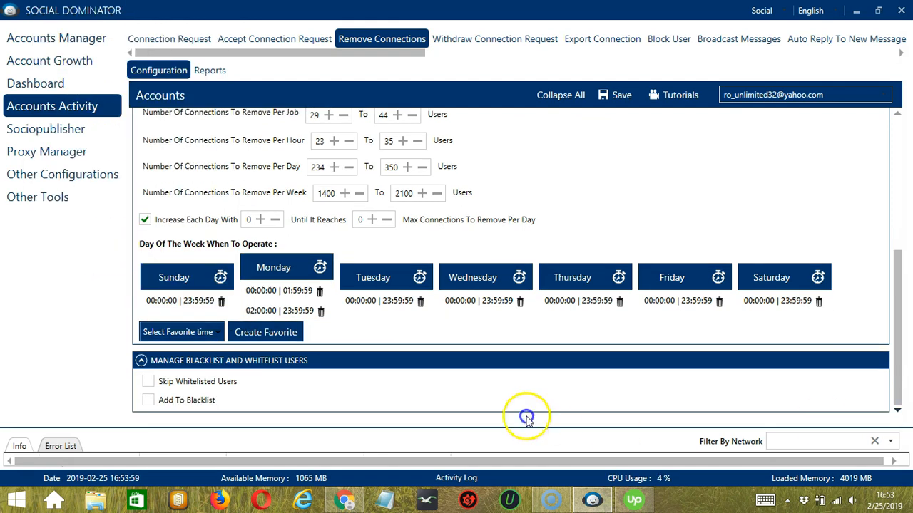
pyautogui.click(300, 392)
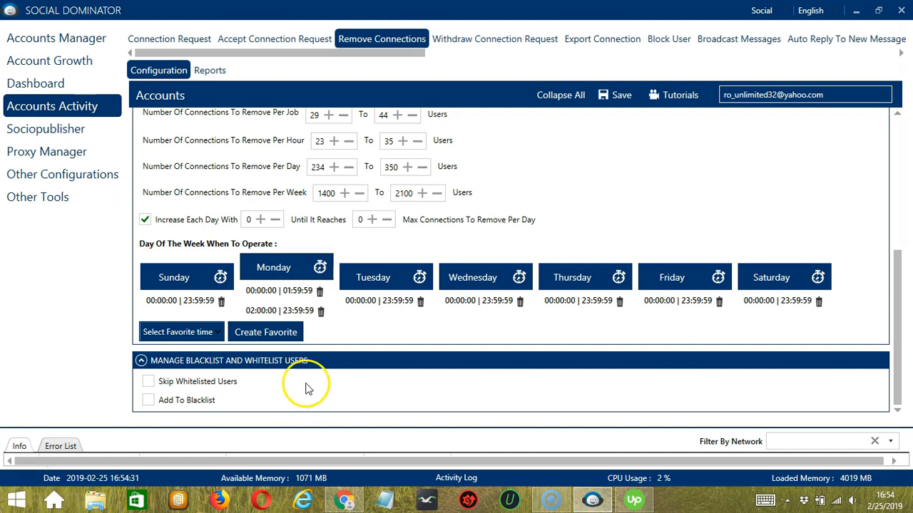
pyautogui.click(203, 383)
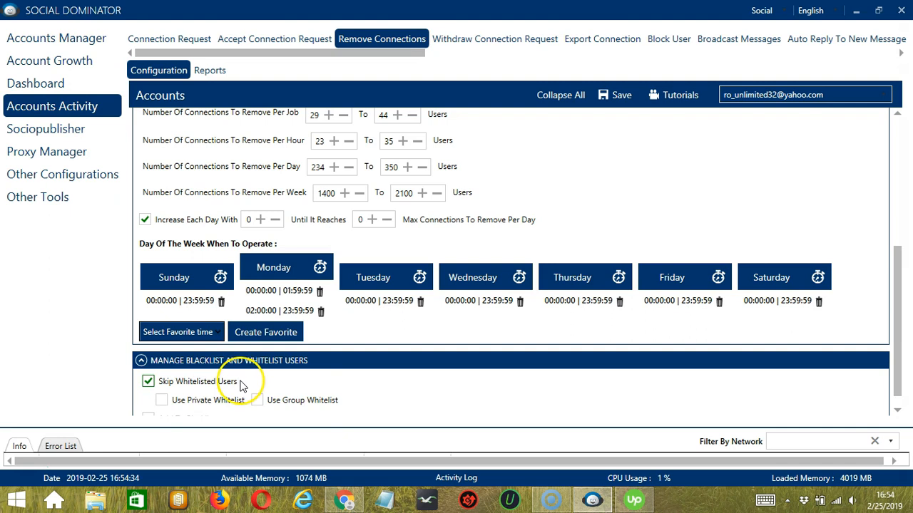
pyautogui.scroll(-1, 243, 389)
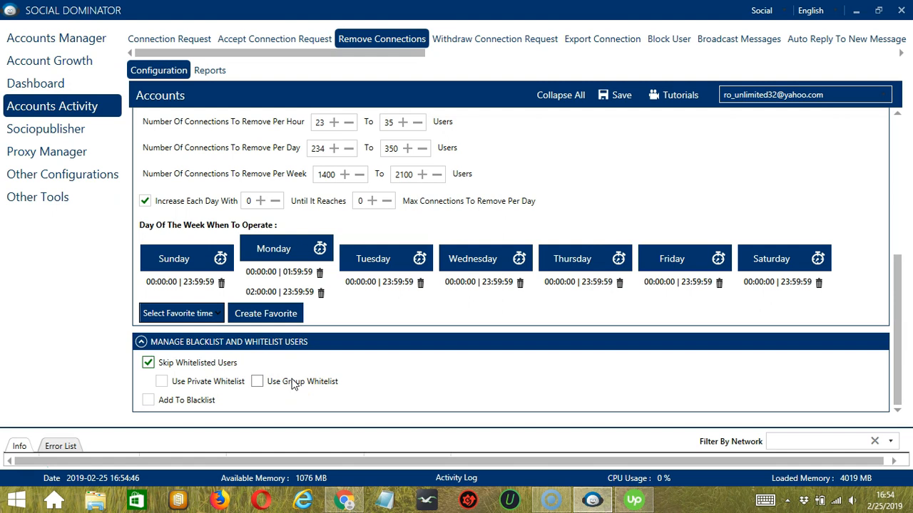
pyautogui.click(149, 400)
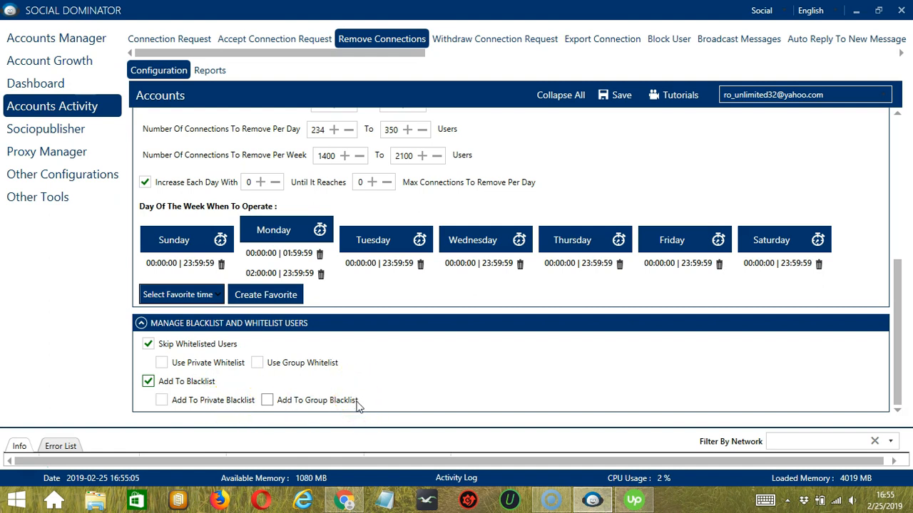
pyautogui.click(607, 385)
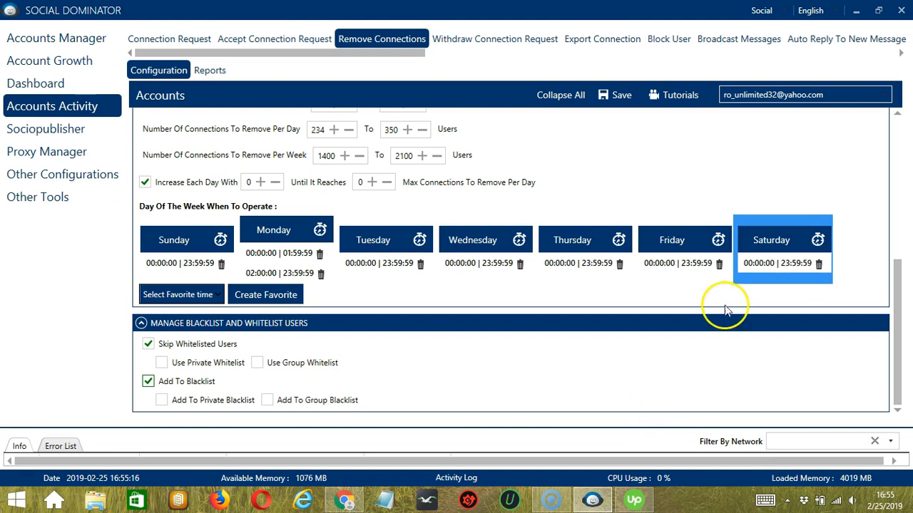
# Save the account's Remove Connections configuration and set its status to Active.
pyautogui.click(894, 114)
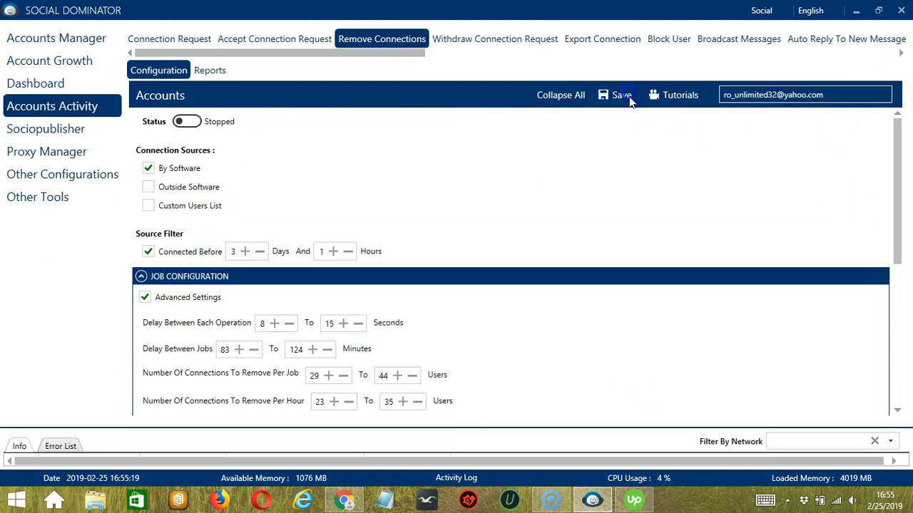
pyautogui.click(621, 96)
pyautogui.click(660, 285)
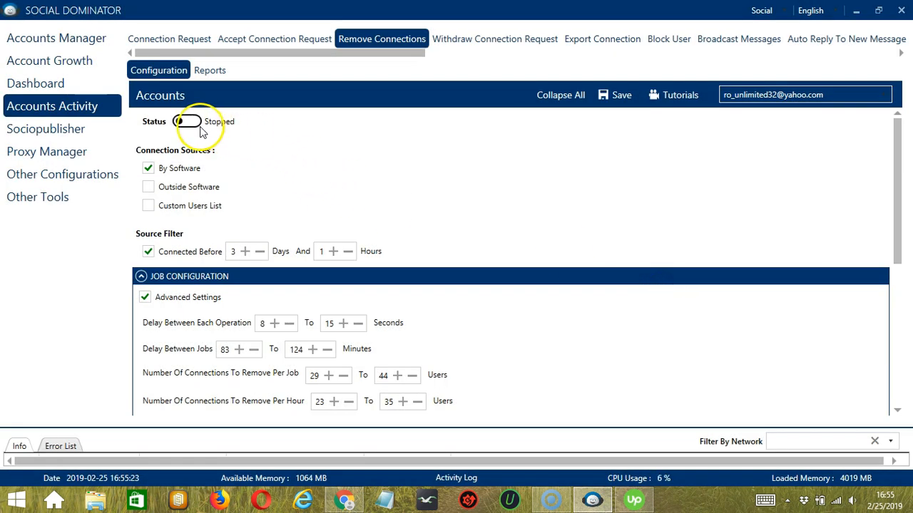
pyautogui.click(194, 122)
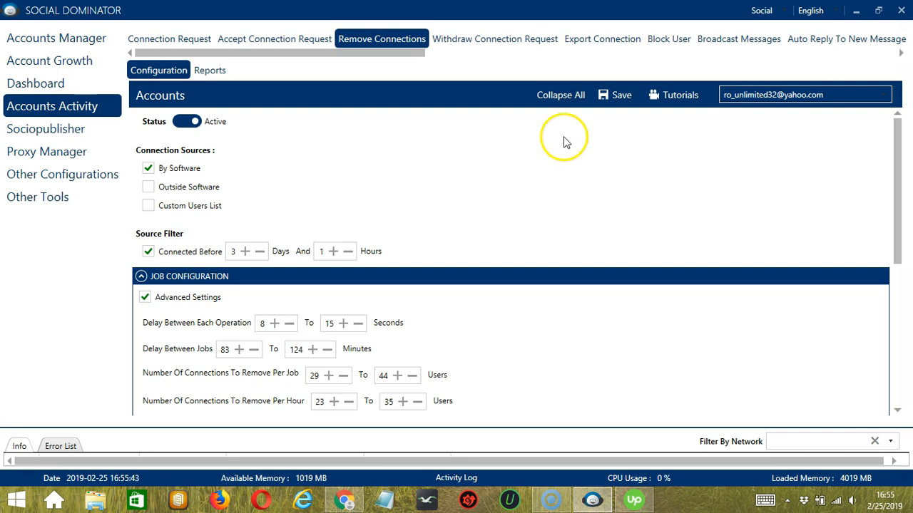
# Switch to the LinkedIn network's Remove Connections campaign setup and choose By Software as the connection source.
pyautogui.click(785, 10)
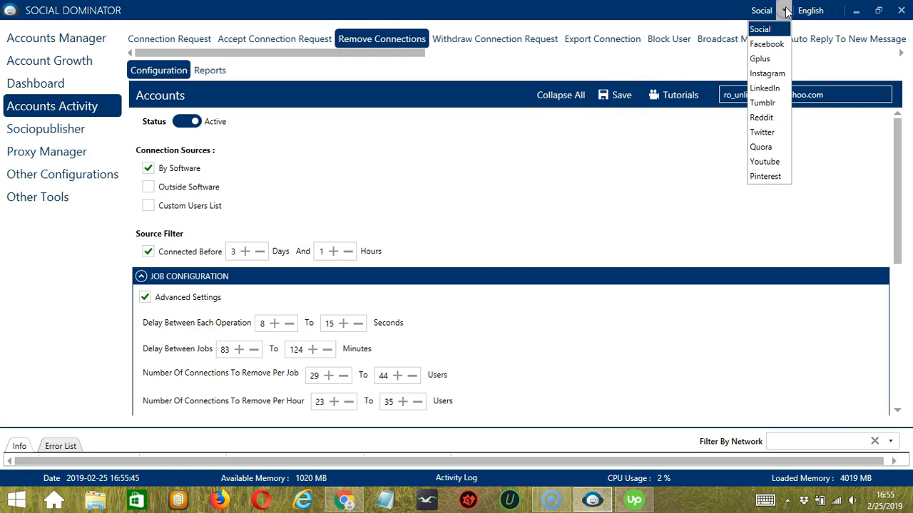
pyautogui.click(770, 88)
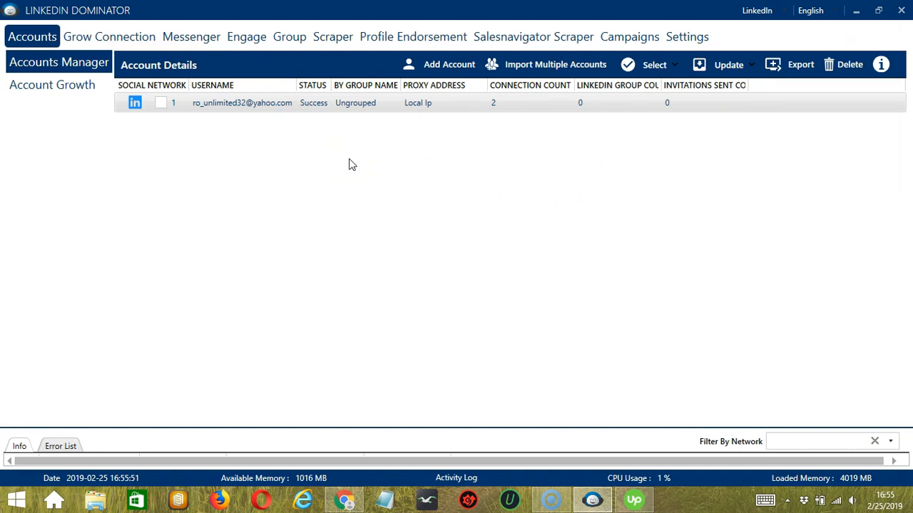
pyautogui.click(120, 41)
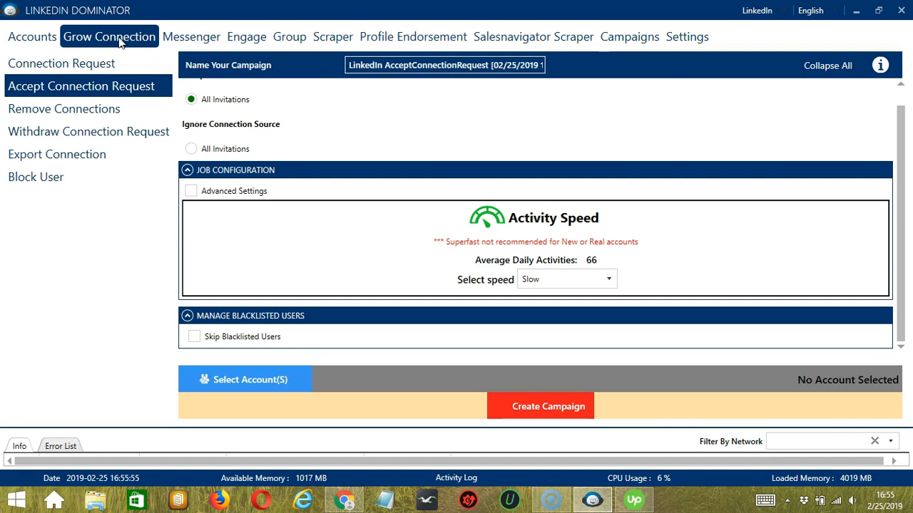
pyautogui.click(114, 111)
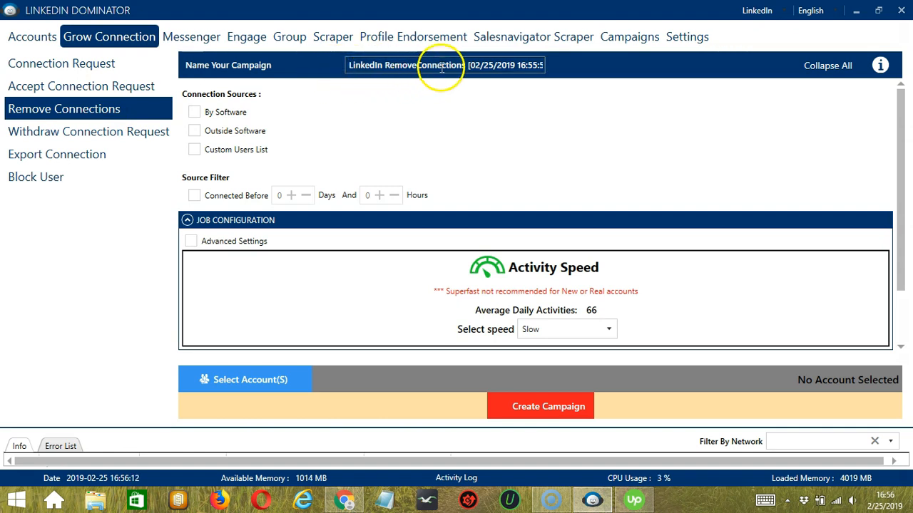
pyautogui.click(194, 113)
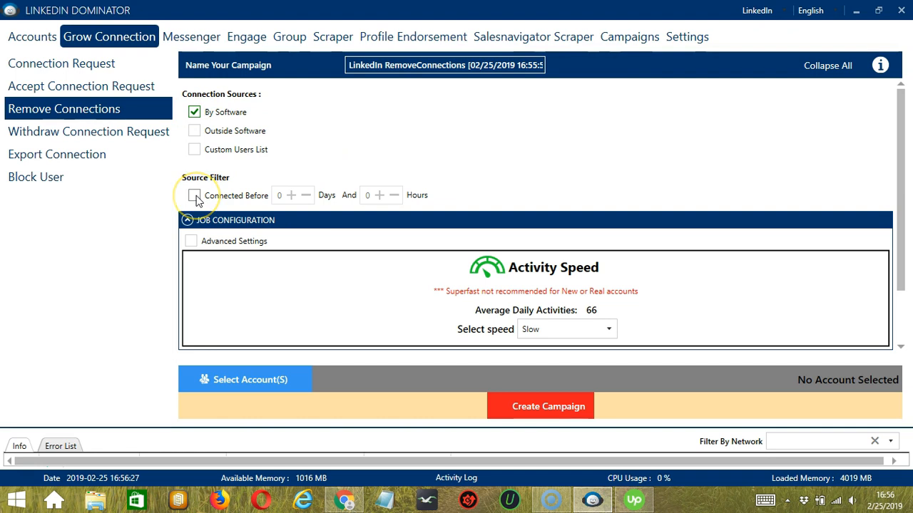
# Set the campaign to skip whitelisted users from the private whitelist and add removed users to the private blacklist.
pyautogui.scroll(-2, 244, 203)
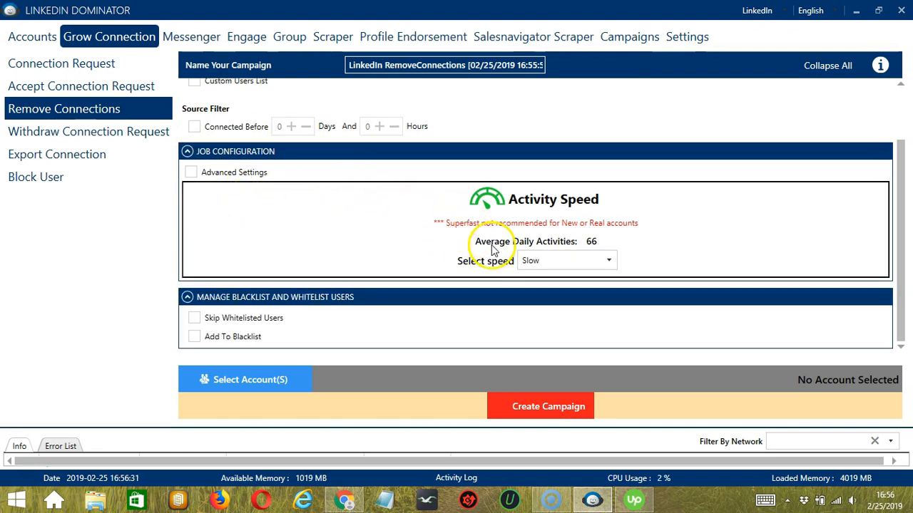
pyautogui.click(196, 318)
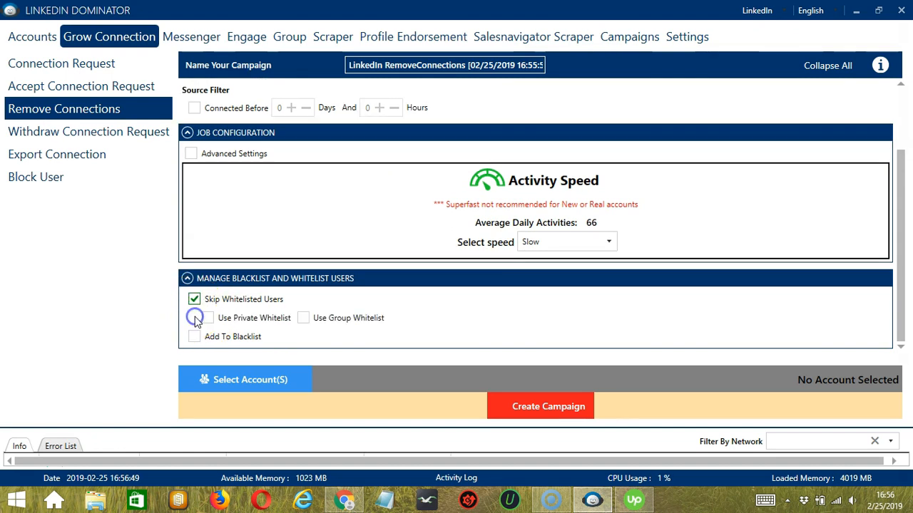
pyautogui.click(205, 319)
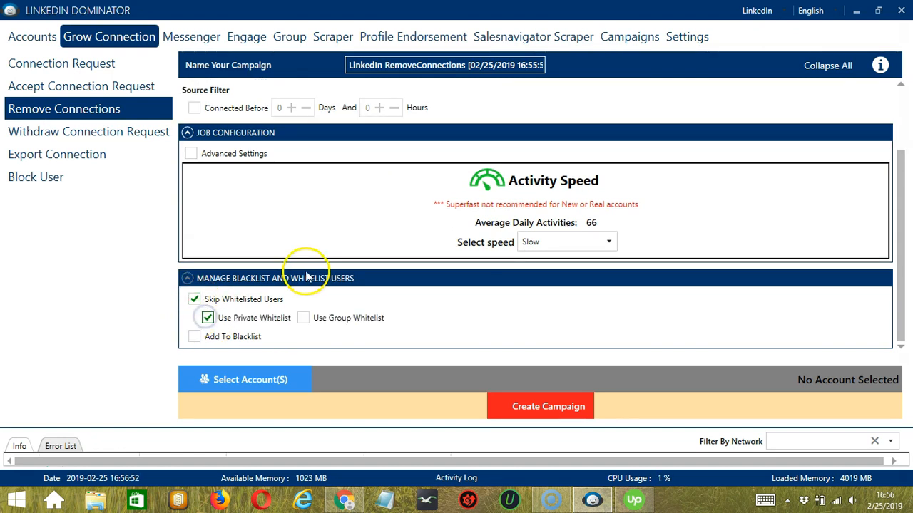
pyautogui.click(195, 336)
pyautogui.click(208, 337)
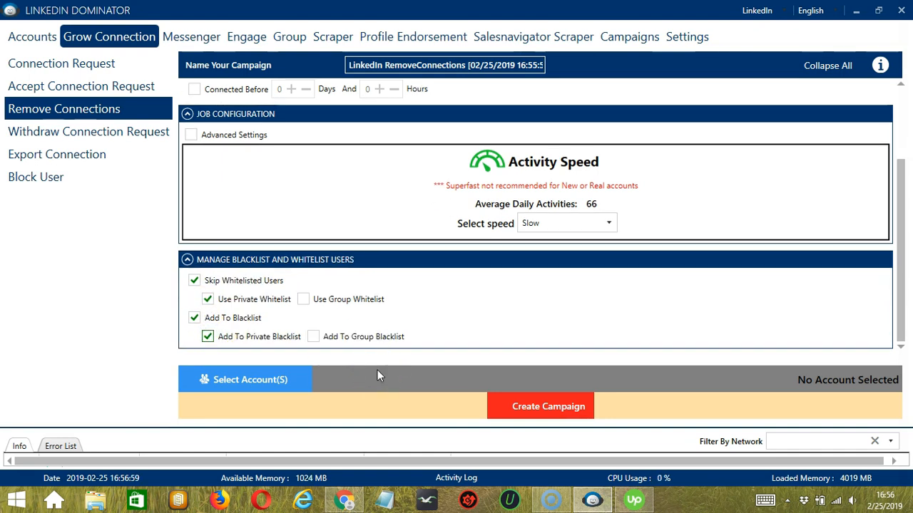
# Assign the listed ungrouped LinkedIn account to the campaign and save the selection.
pyautogui.click(304, 384)
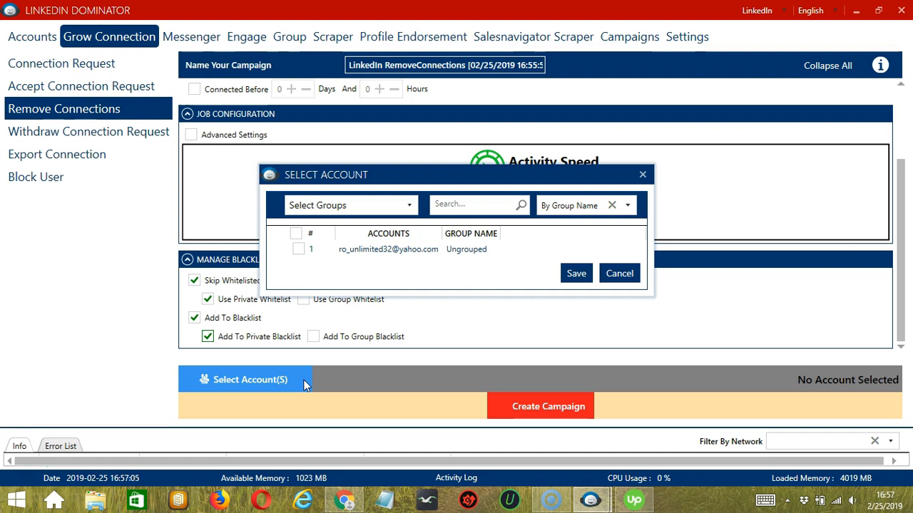
pyautogui.click(339, 270)
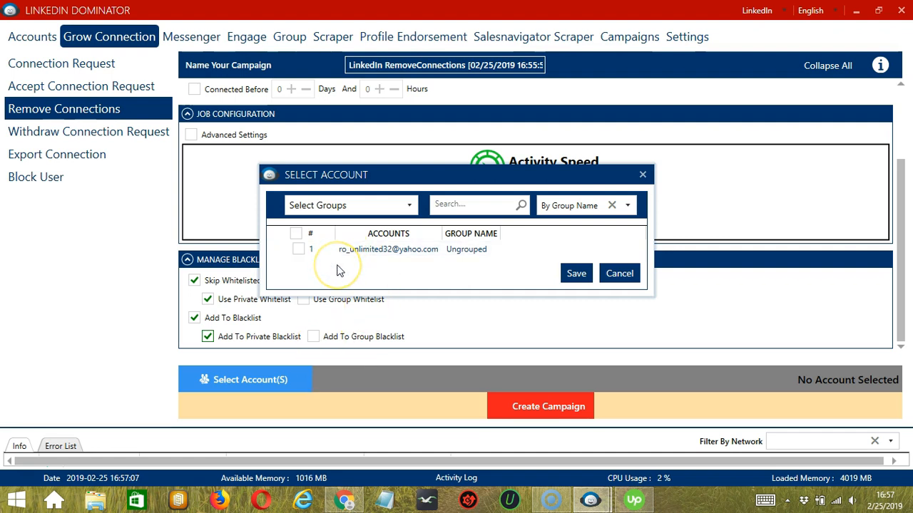
pyautogui.click(299, 249)
pyautogui.click(576, 273)
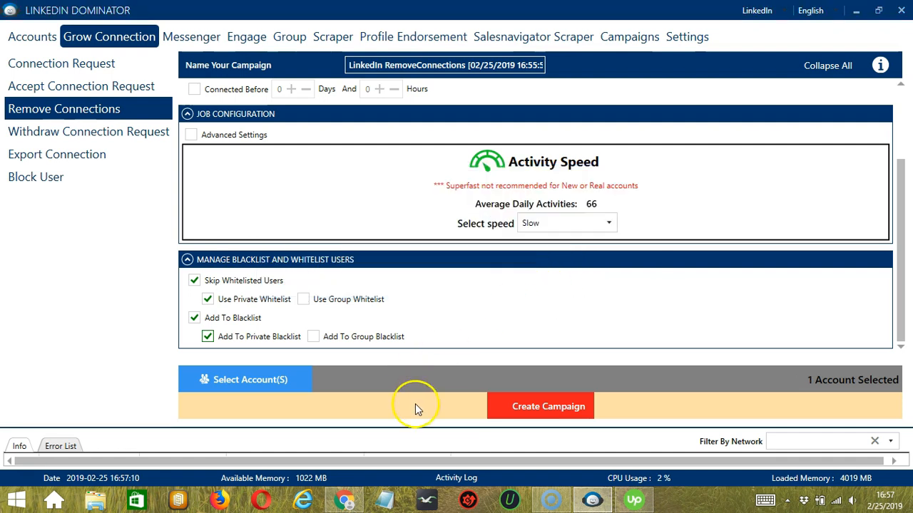
# Create the Remove Connections campaign, agreeing to override the account's previous settings for this activity.
pyautogui.click(502, 408)
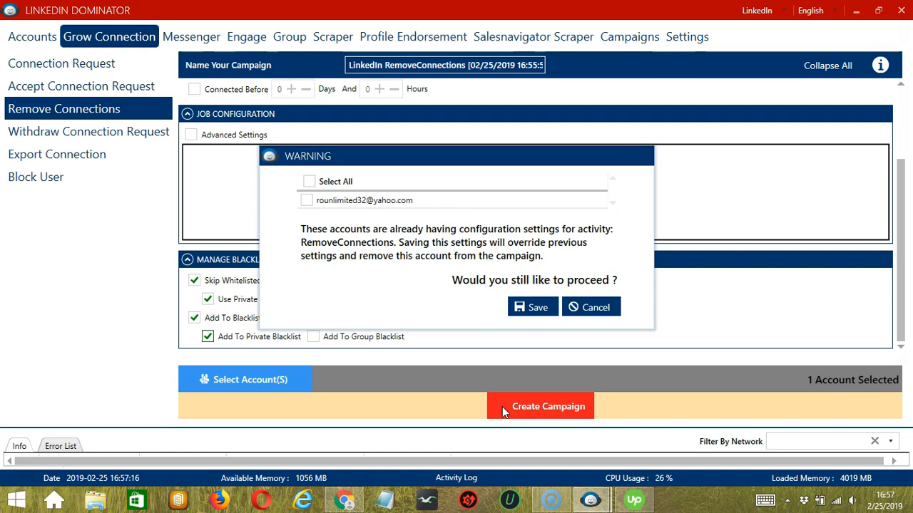
pyautogui.click(307, 200)
pyautogui.click(307, 200)
pyautogui.click(539, 306)
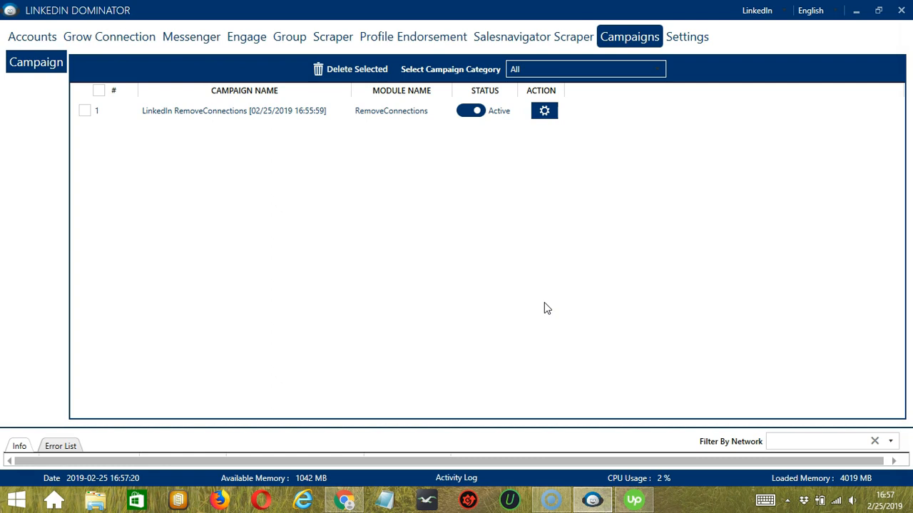
pyautogui.click(489, 284)
# Pause the RemoveConnections campaign and view its available actions without choosing one.
pyautogui.click(475, 112)
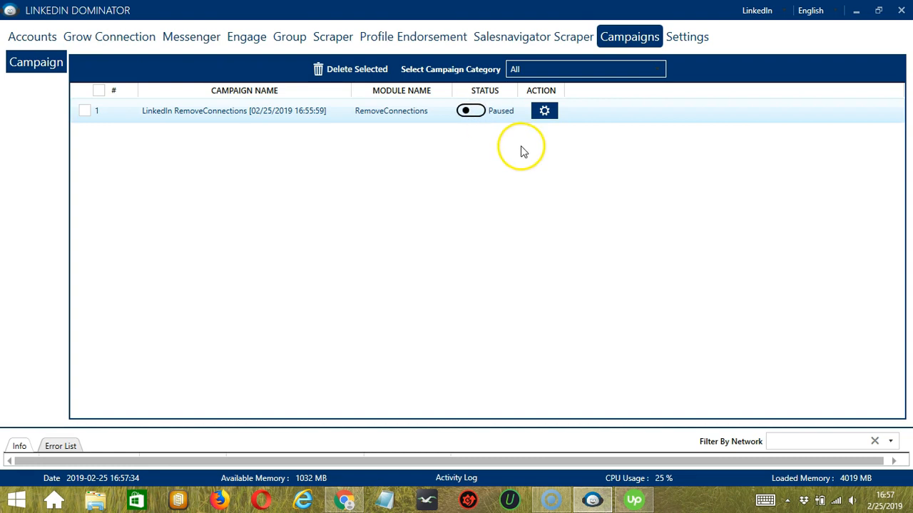
pyautogui.click(554, 113)
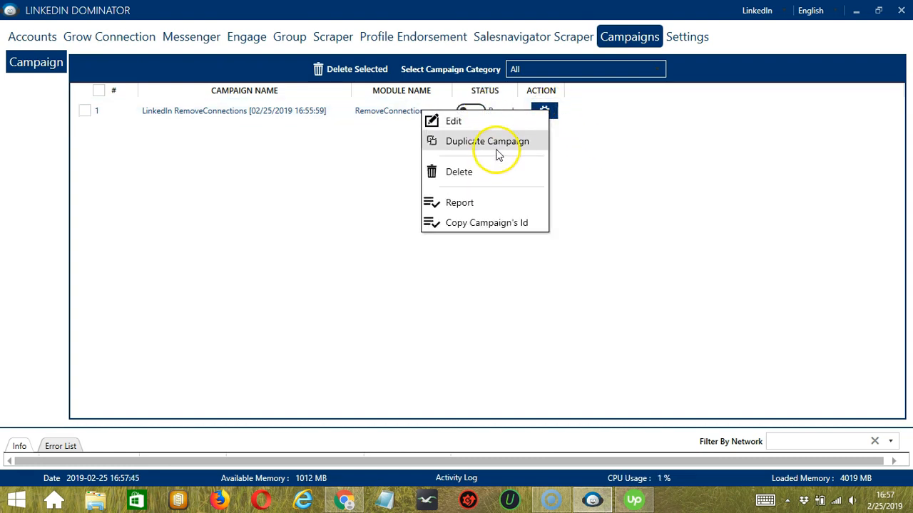
pyautogui.click(603, 169)
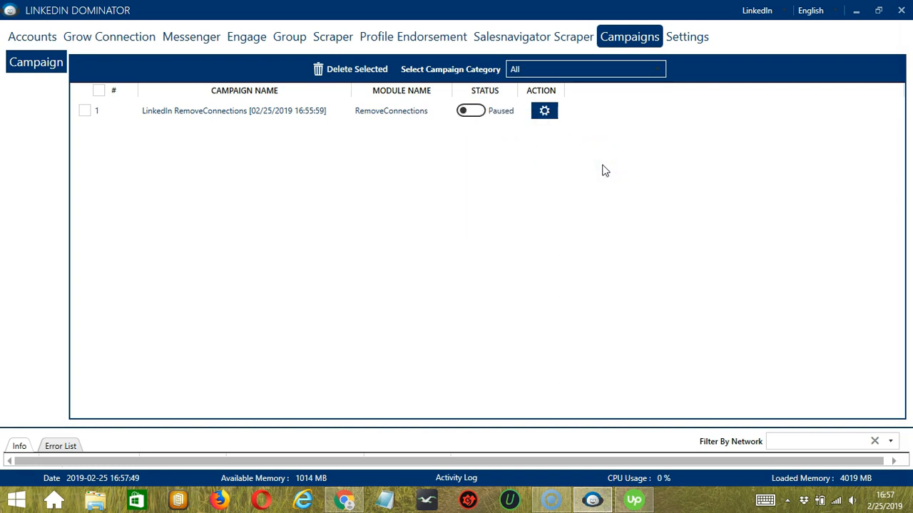